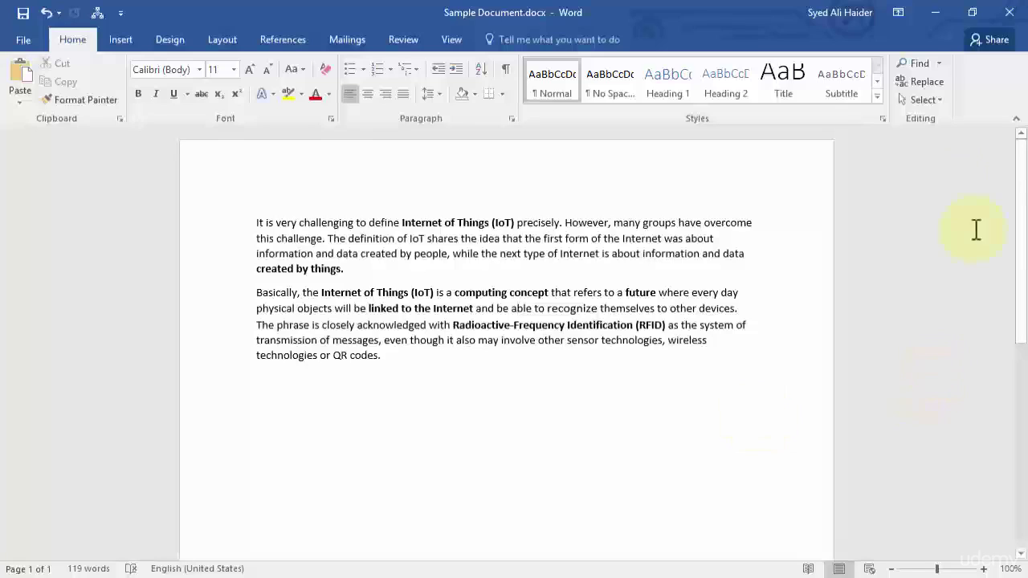
Open Revised Document.docx alongside Sample Document.docx.
{"action": "left_click", "coordinate": [932, 12]}
{"action": "double_click", "coordinate": [574, 293]}
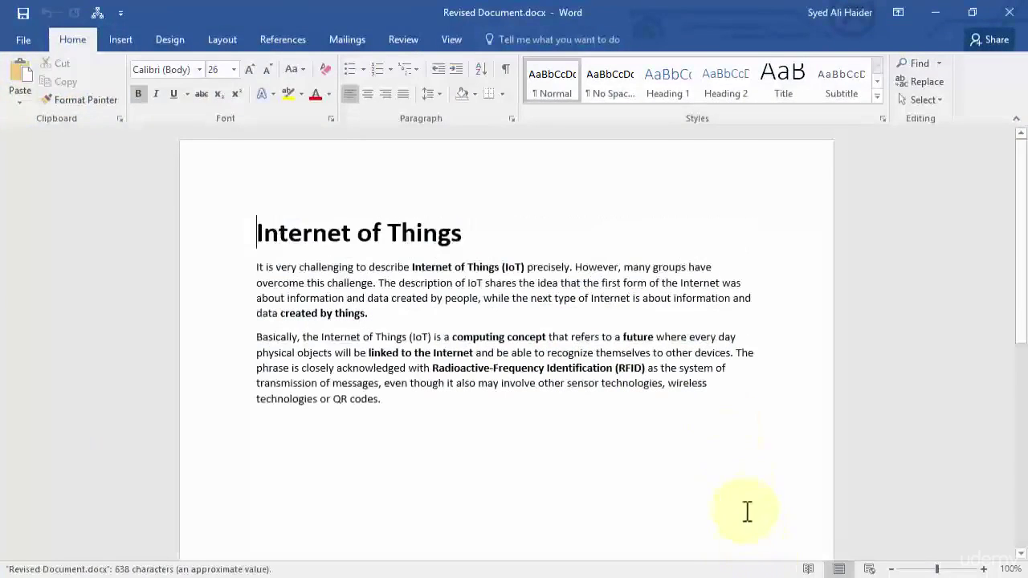
{"action": "mouse_move", "coordinate": [733, 573]}
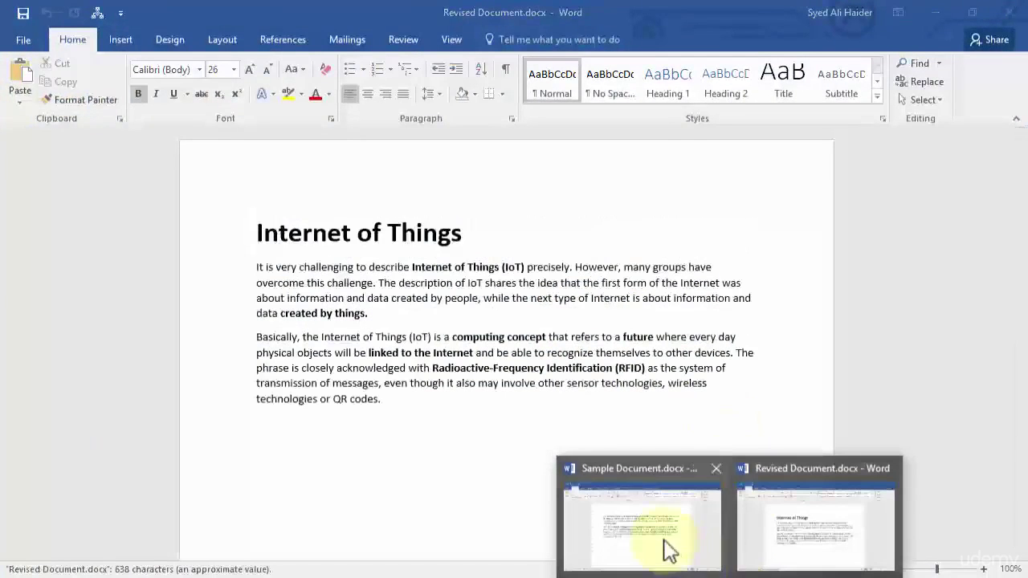
{"action": "mouse_move", "coordinate": [668, 550]}
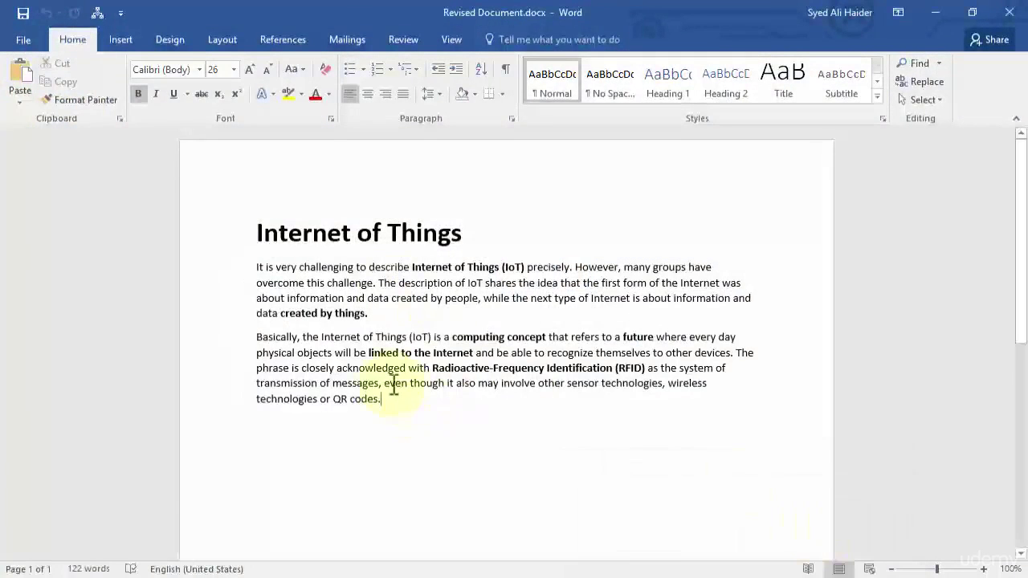
Format the two body paragraphs below the Internet of Things heading in Segoe UI Light at size 16.
{"action": "left_click_drag", "start_coordinate": [385, 405], "coordinate": [249, 269]}
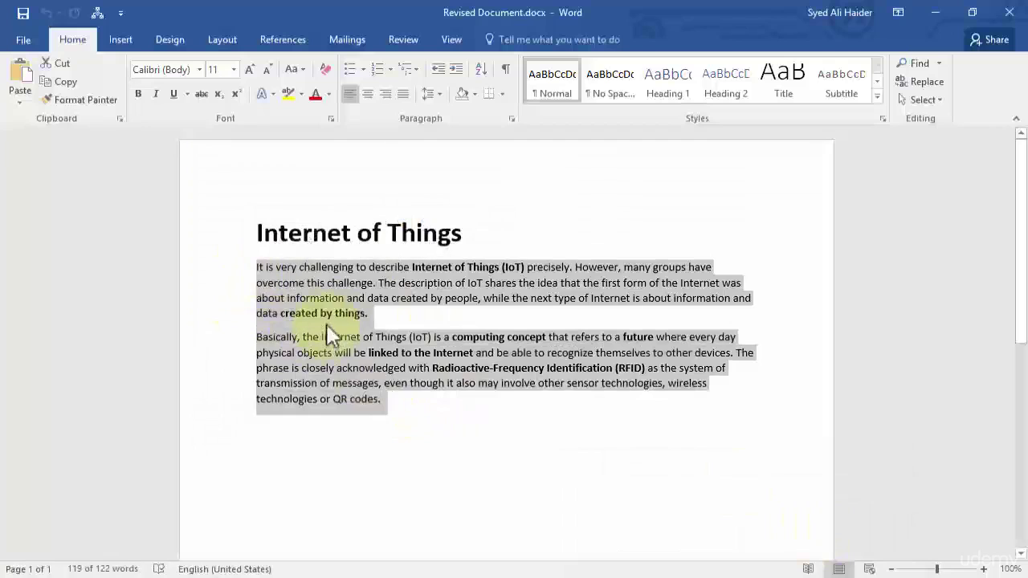
{"action": "left_click", "coordinate": [199, 69]}
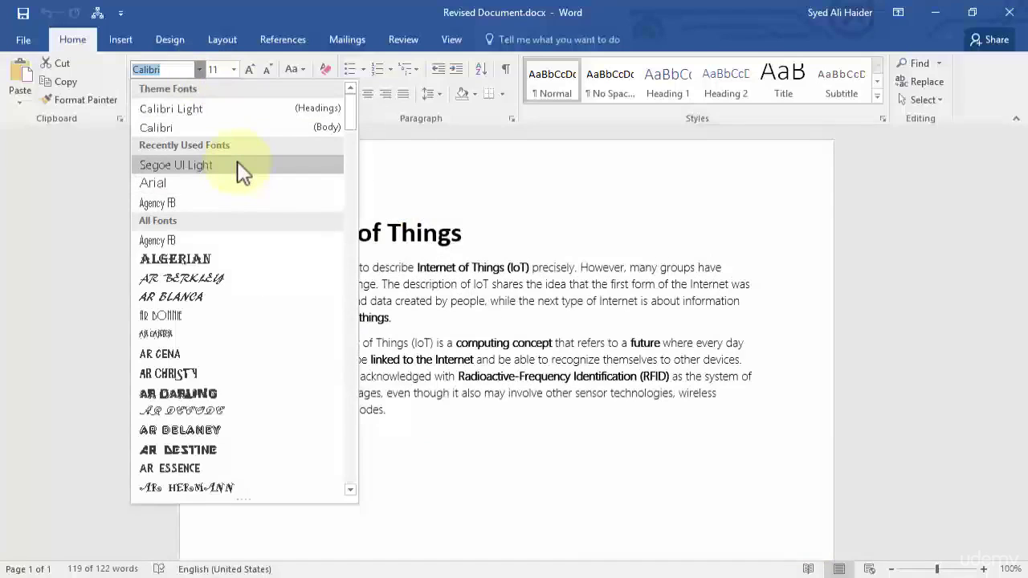
{"action": "left_click", "coordinate": [240, 167]}
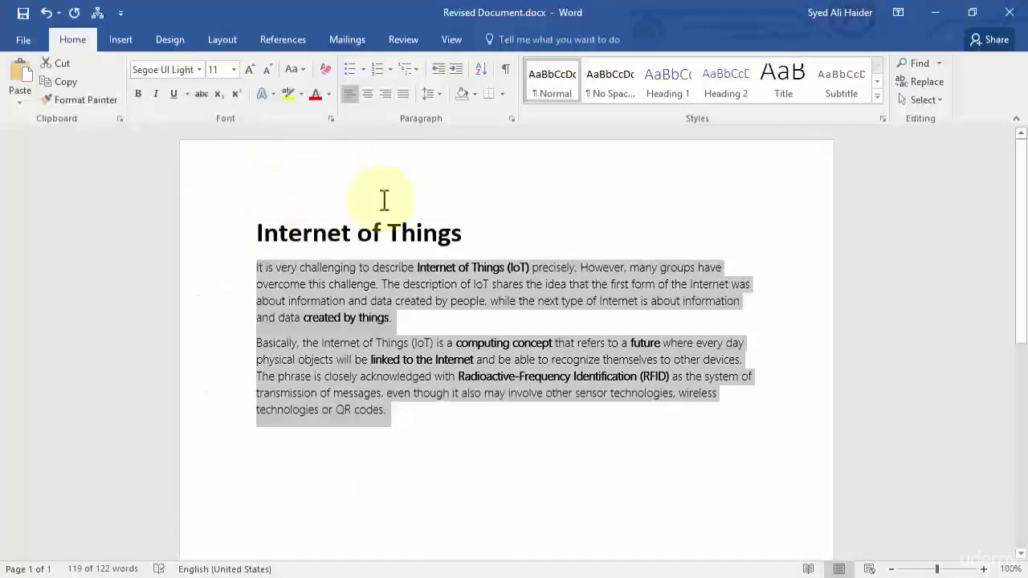
{"action": "left_click", "coordinate": [234, 69]}
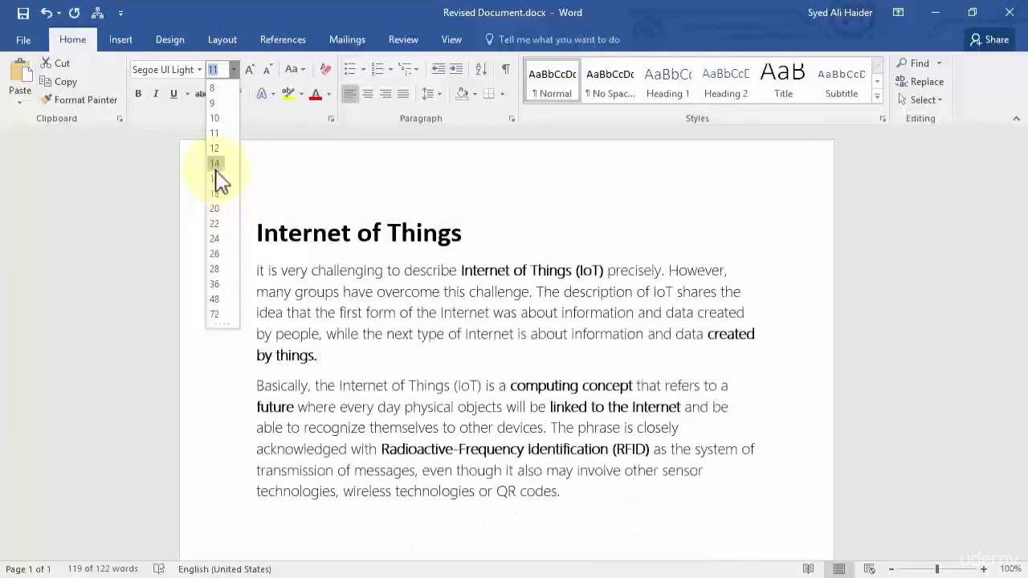
{"action": "left_click", "coordinate": [215, 178]}
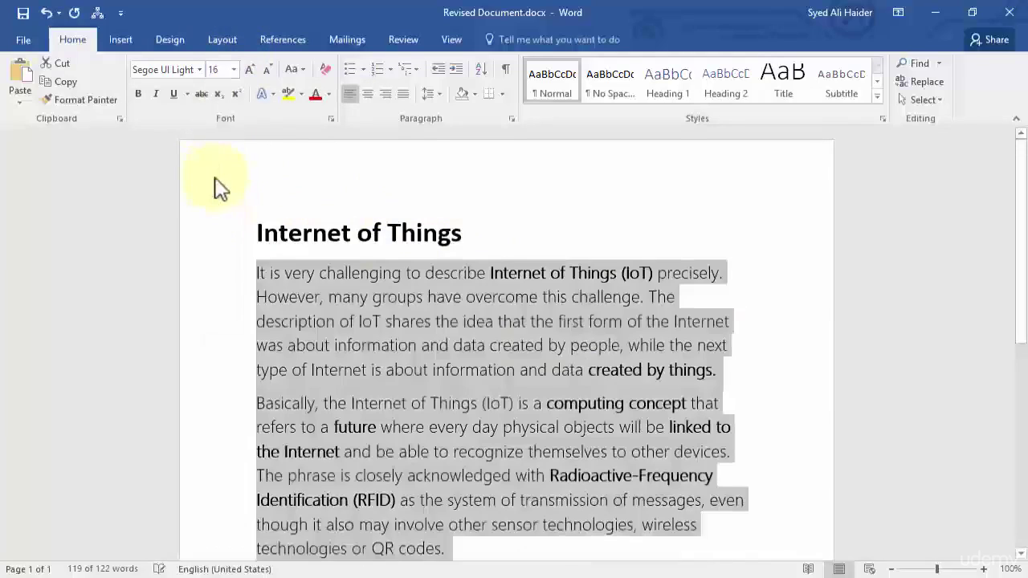
{"action": "left_click", "coordinate": [746, 331]}
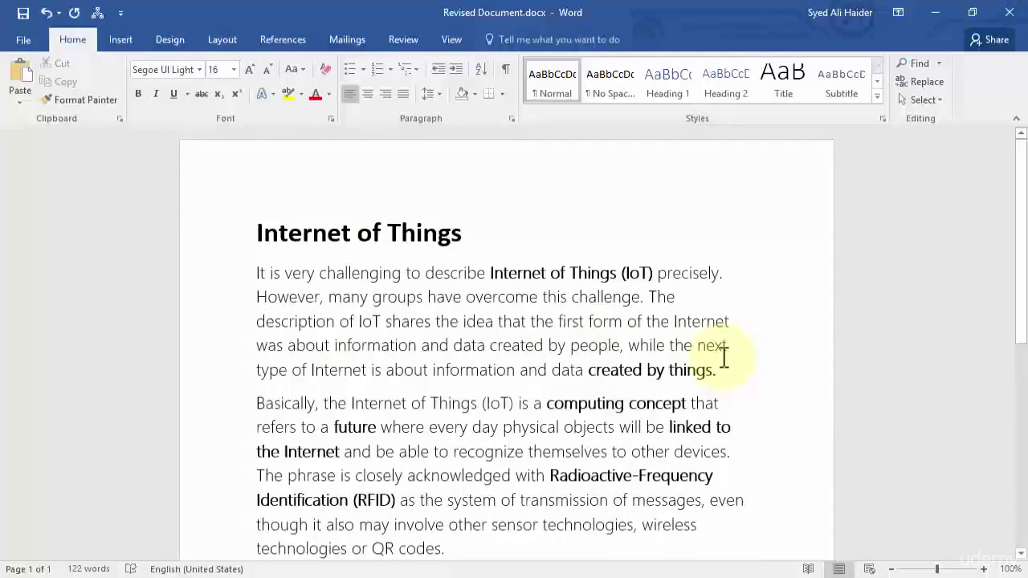
Copy the first body paragraph of Revised Document.docx into a new line below the first paragraph of Sample Document.docx.
{"action": "scroll", "coordinate": [732, 356], "scroll_direction": "down", "scroll_amount": 1}
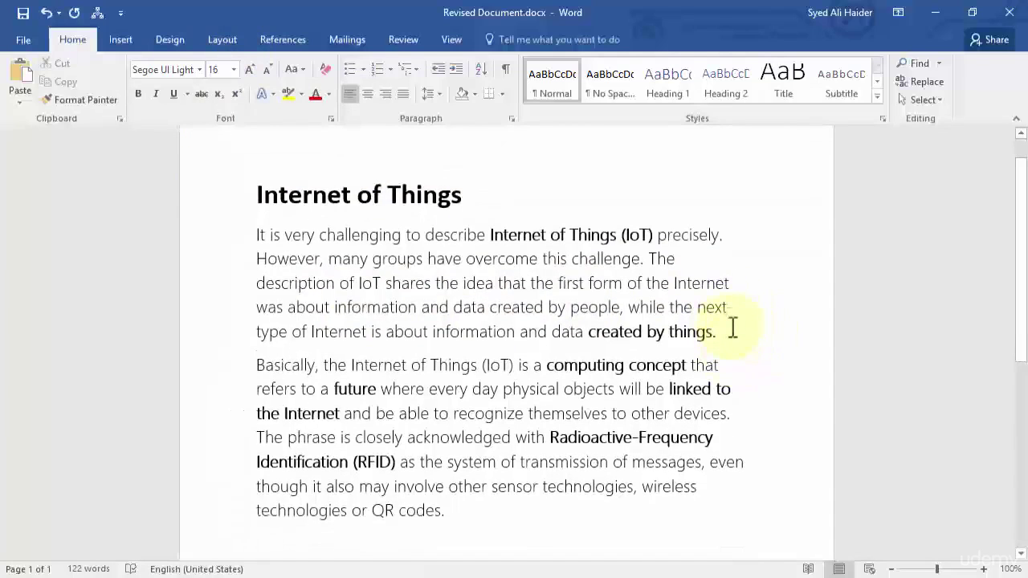
{"action": "left_click_drag", "start_coordinate": [727, 332], "coordinate": [257, 235]}
{"action": "key", "text": "ctrl+c"}
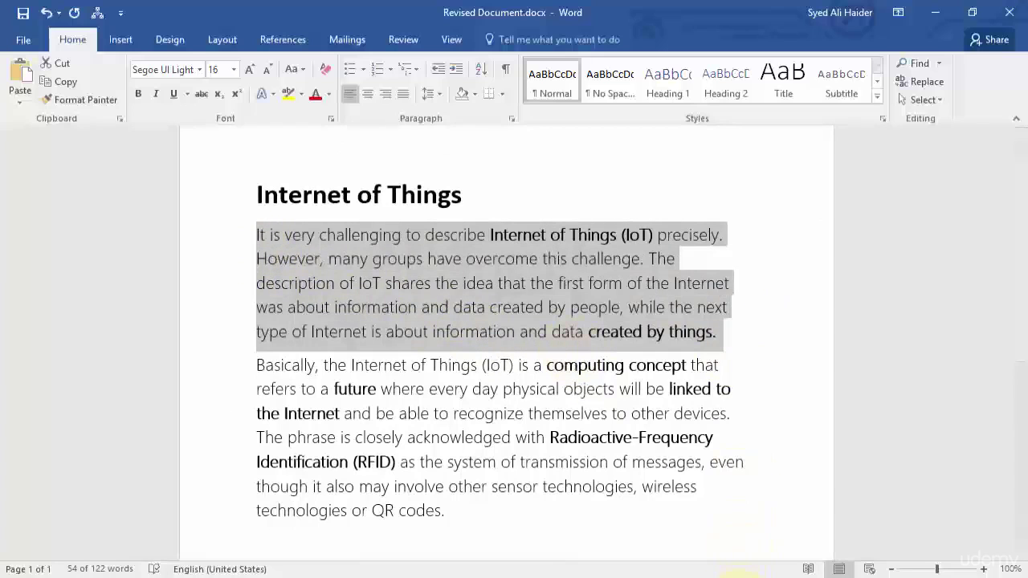
{"action": "left_click", "coordinate": [628, 546]}
{"action": "left_click", "coordinate": [424, 271]}
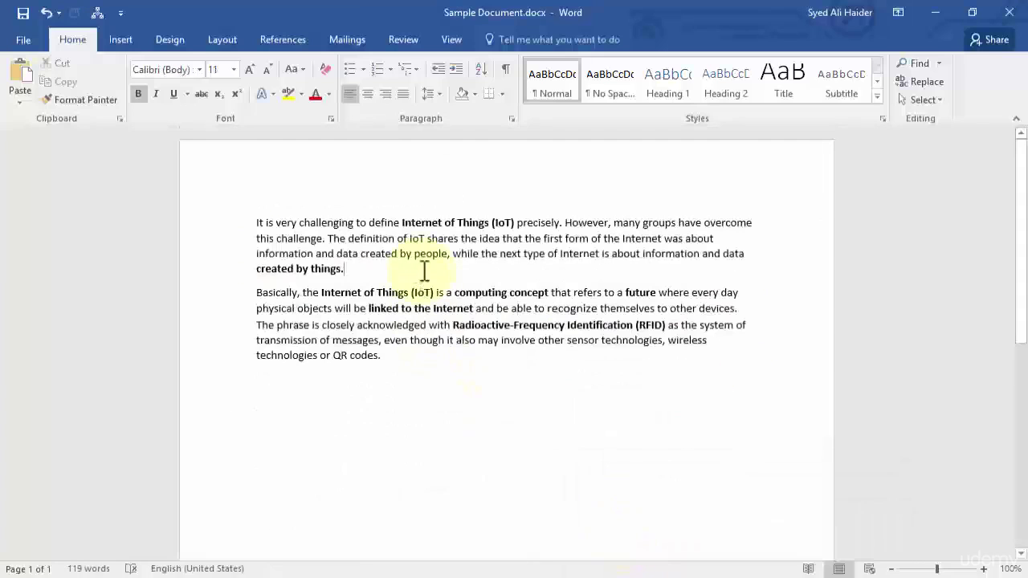
{"action": "key", "text": "Return"}
{"action": "key", "text": "ctrl+v"}
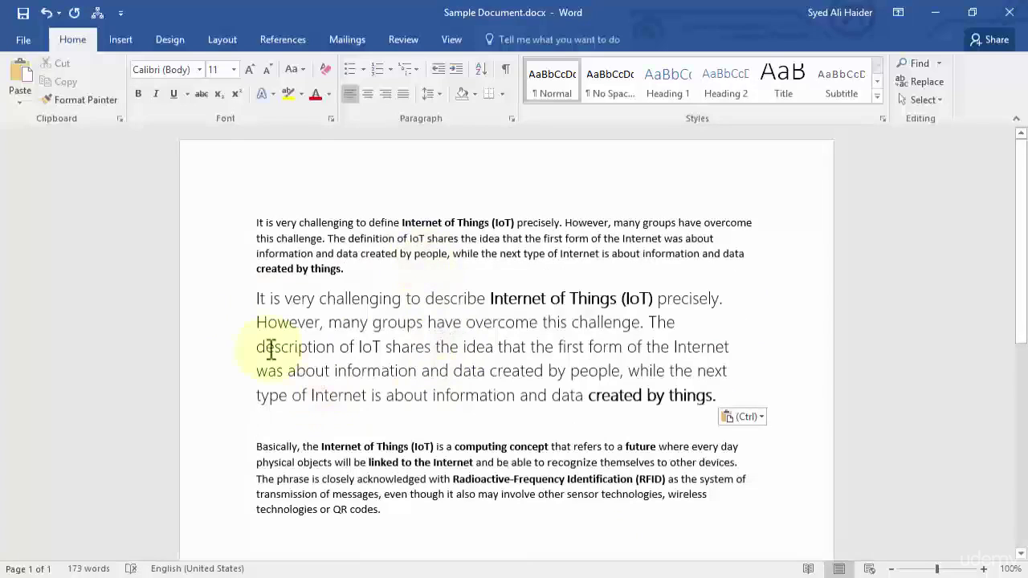
Compare the source paragraph's formatting in Revised Document.docx with its pasted copy in Sample Document.docx.
{"action": "mouse_move", "coordinate": [779, 564]}
{"action": "left_click", "coordinate": [787, 545]}
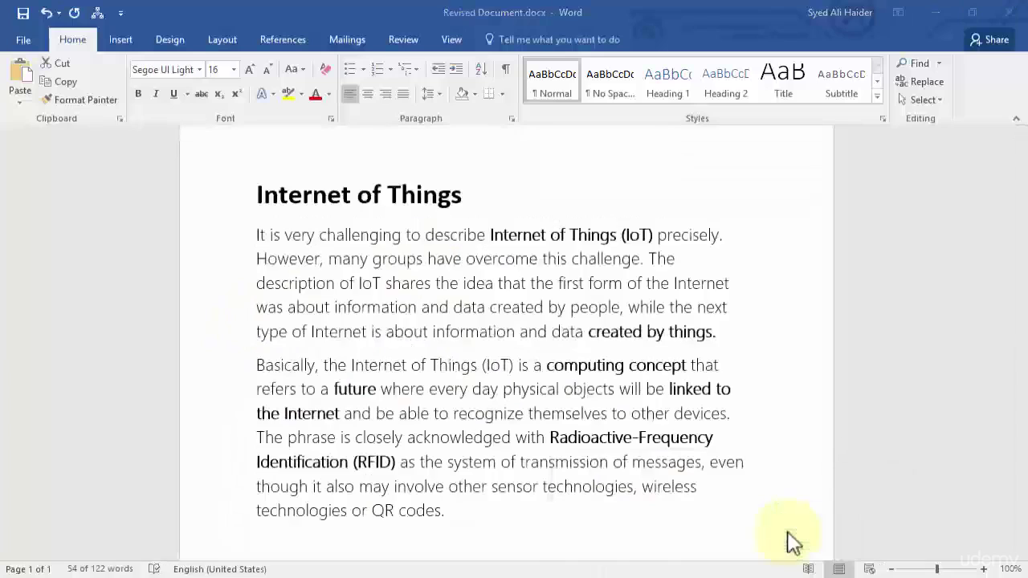
{"action": "triple_click", "coordinate": [469, 320]}
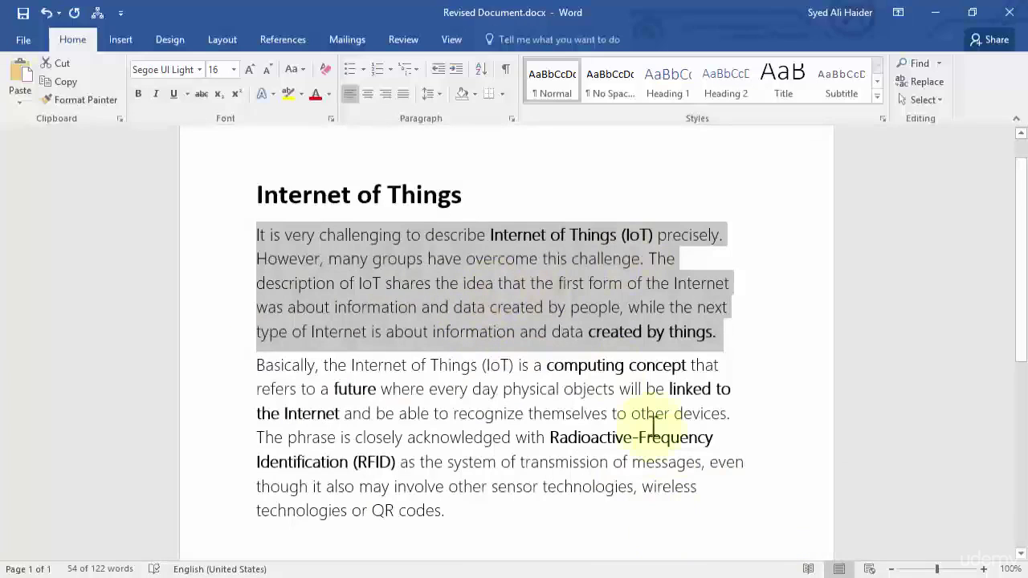
{"action": "mouse_move", "coordinate": [679, 569]}
{"action": "left_click", "coordinate": [650, 541]}
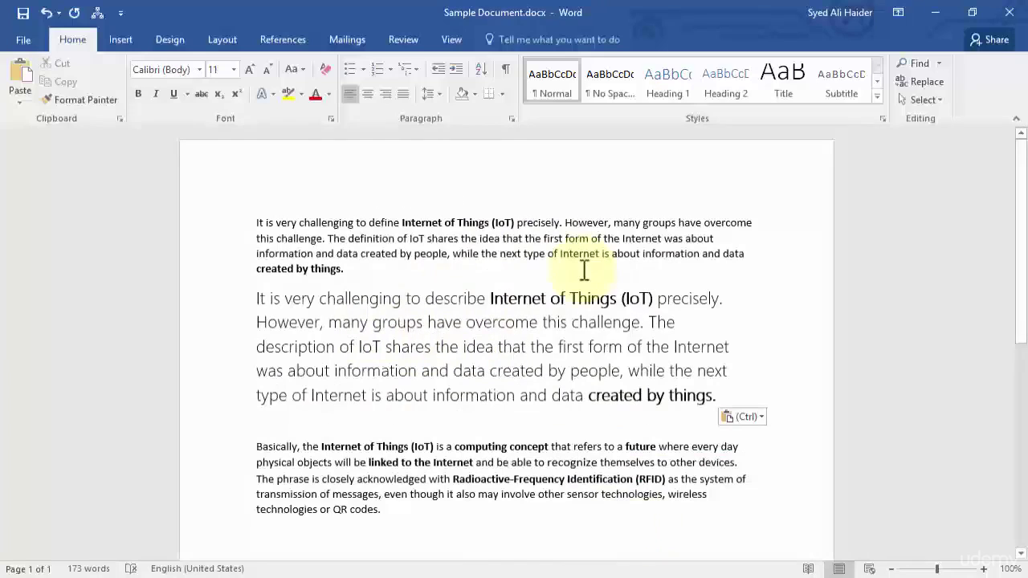
Apply the Merge Formatting paste option to the pasted paragraph and delete that paragraph from Sample Document.docx.
{"action": "left_click", "coordinate": [759, 418]}
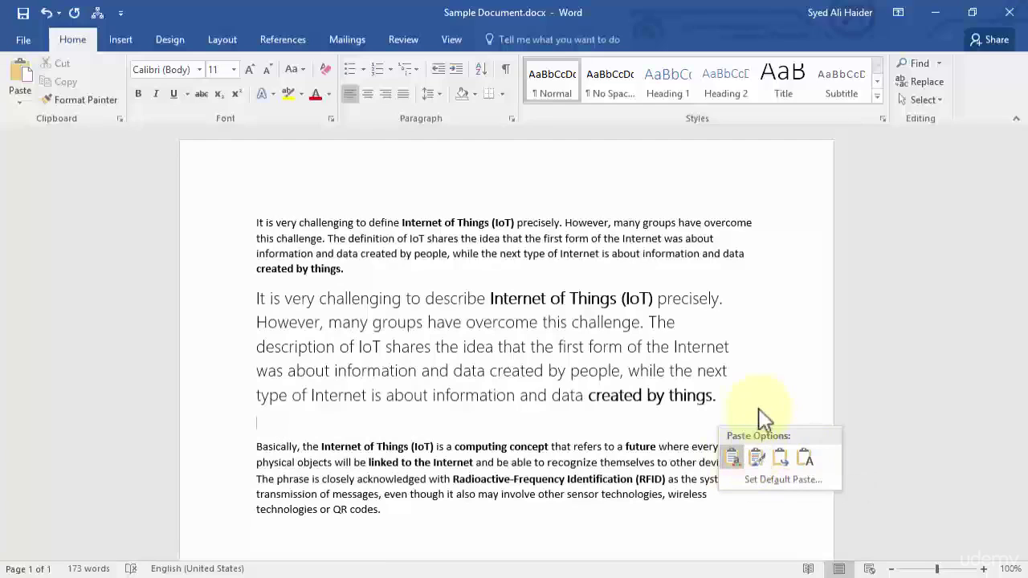
{"action": "left_click", "coordinate": [783, 459]}
{"action": "left_click_drag", "start_coordinate": [385, 344], "coordinate": [261, 291]}
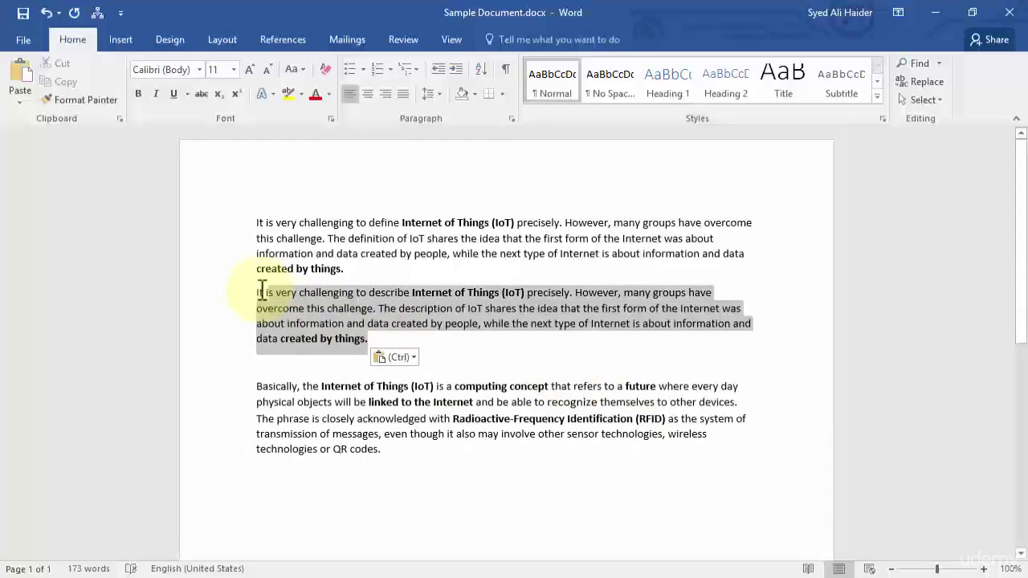
{"action": "key", "text": "Delete"}
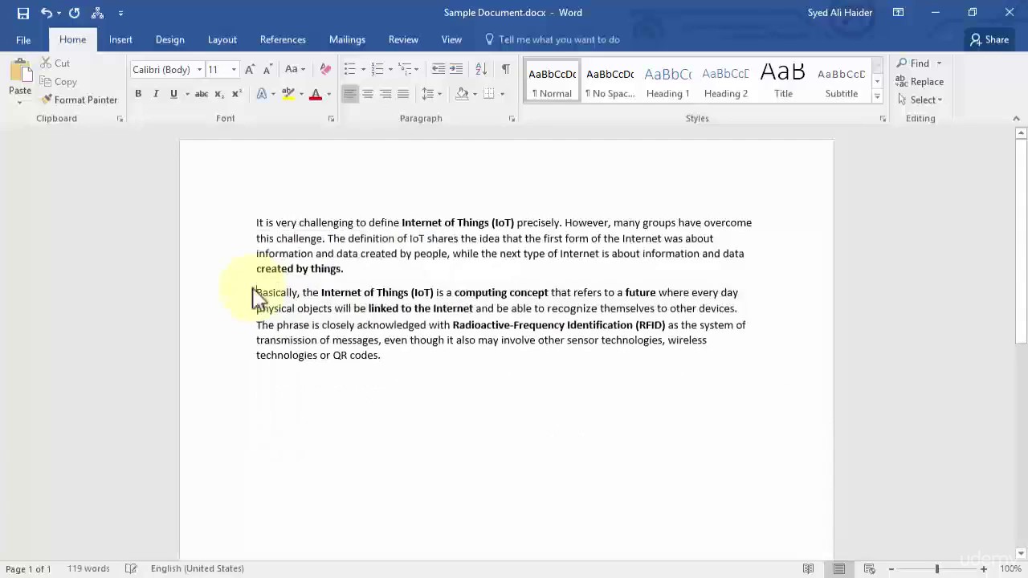
{"action": "left_click", "coordinate": [416, 358]}
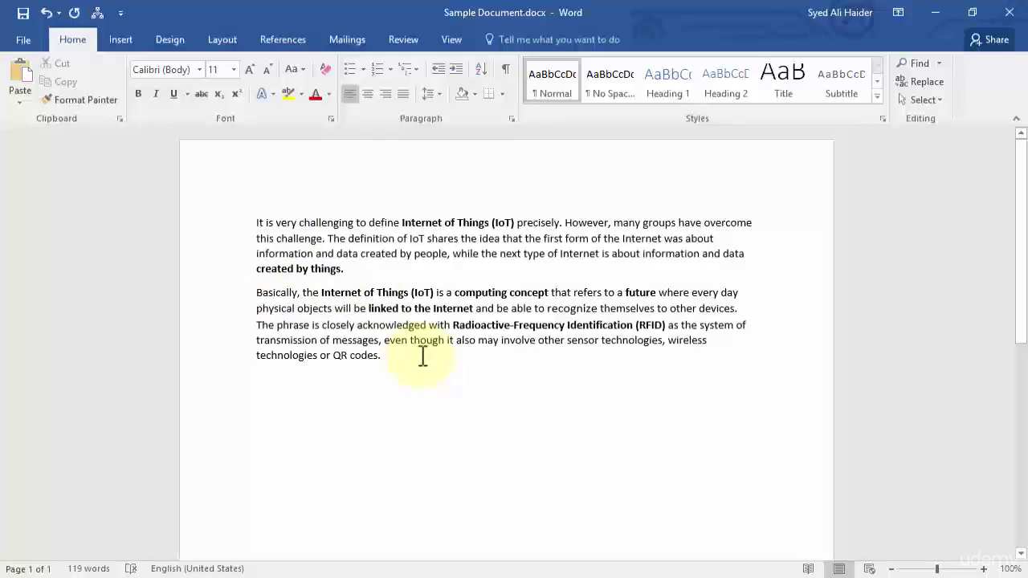
Open the advanced Word options at the cut, copy, and paste settings.
{"action": "left_click", "coordinate": [19, 41]}
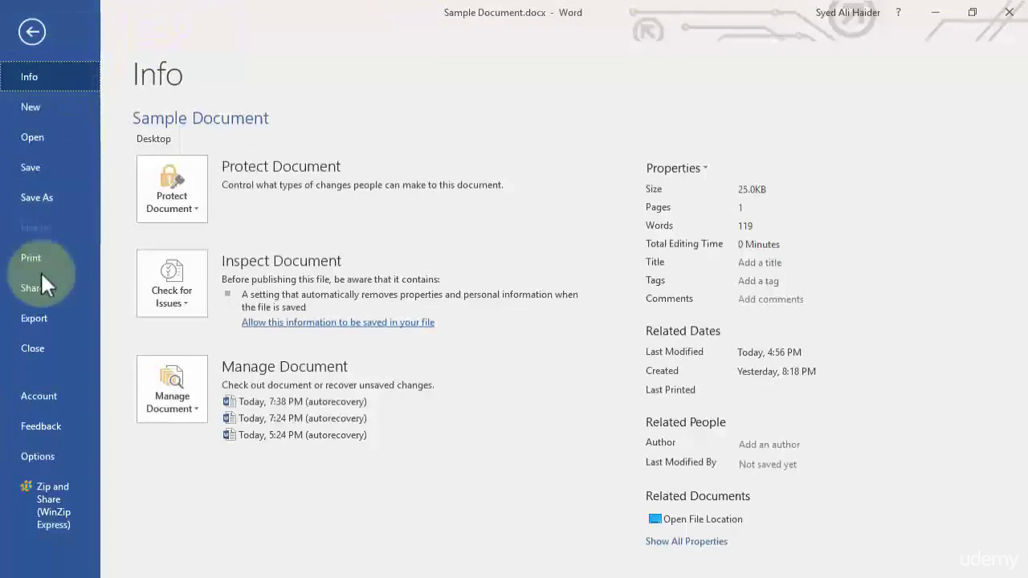
{"action": "key", "text": "Escape"}
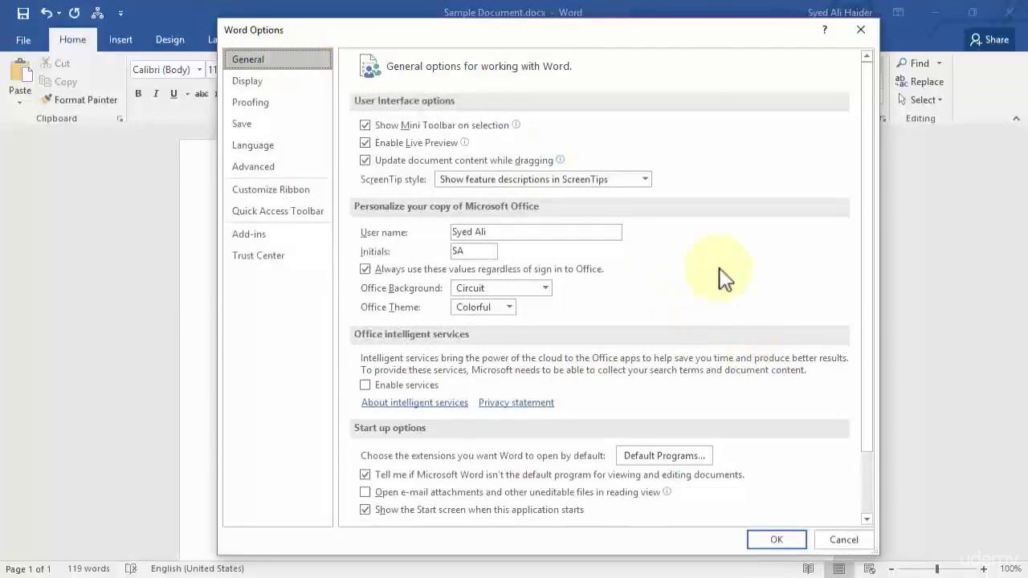
{"action": "left_click", "coordinate": [264, 171]}
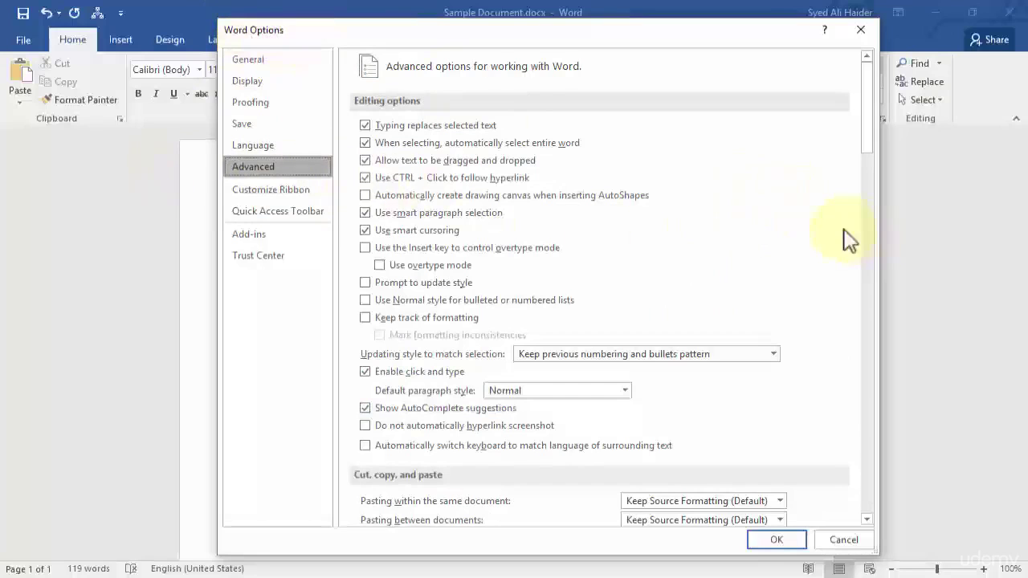
{"action": "scroll", "coordinate": [803, 232], "scroll_direction": "down", "scroll_amount": 5}
{"action": "scroll", "coordinate": [799, 229], "scroll_direction": "down", "scroll_amount": 5}
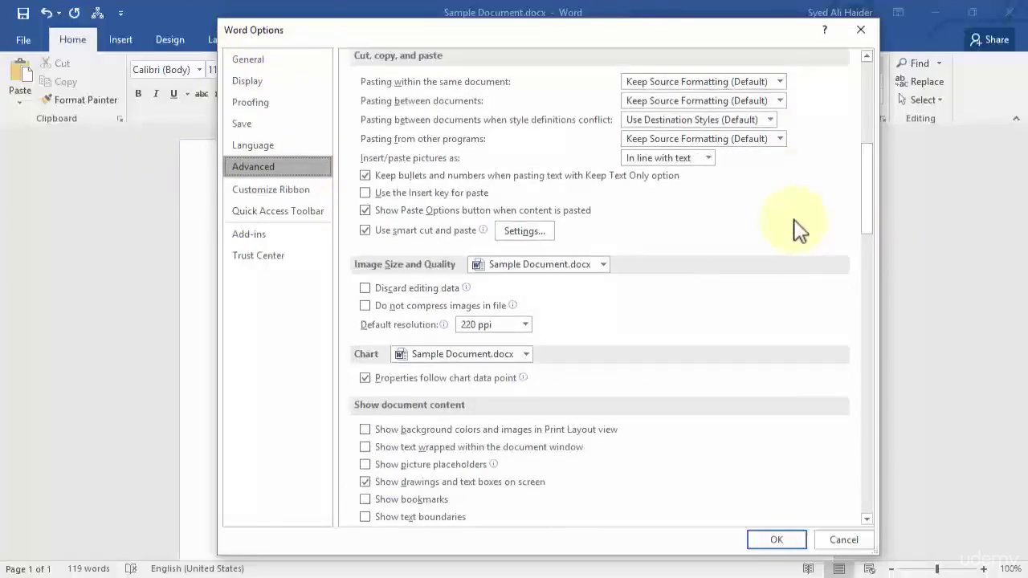
{"action": "scroll", "coordinate": [799, 229], "scroll_direction": "up", "scroll_amount": 2}
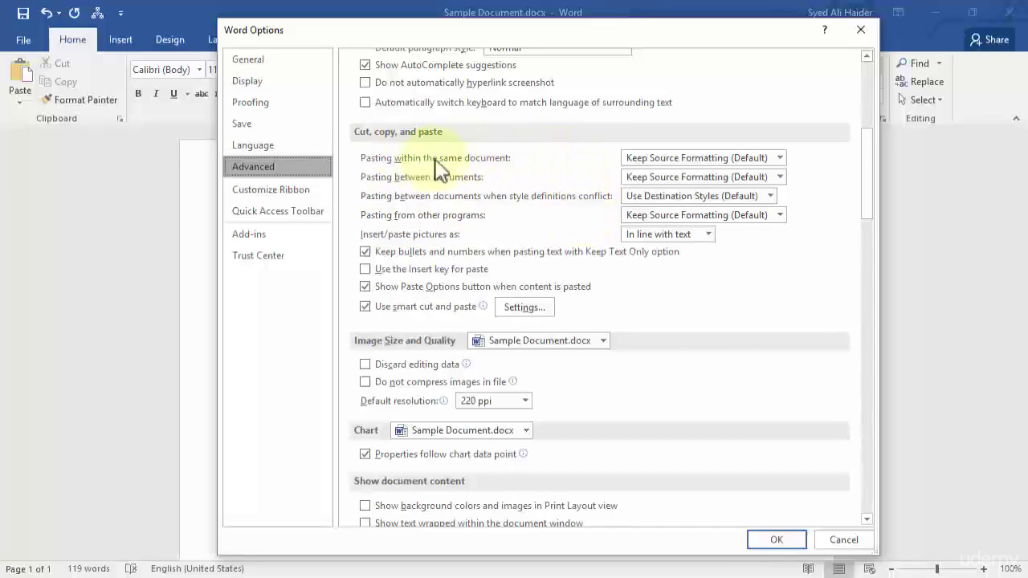
Review the available formatting choices for pasting within the same document.
{"action": "left_click", "coordinate": [779, 158]}
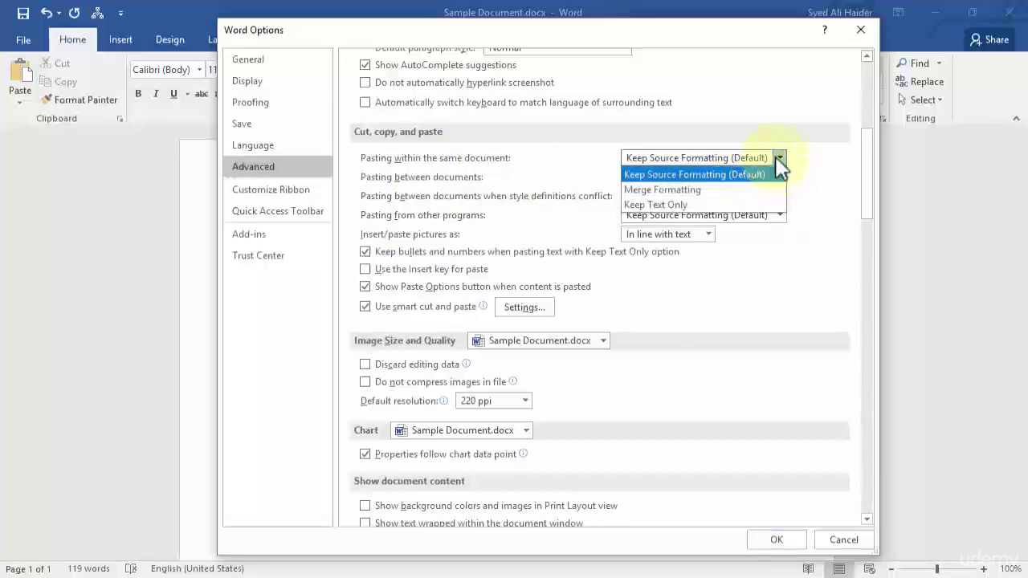
{"action": "left_click", "coordinate": [776, 158]}
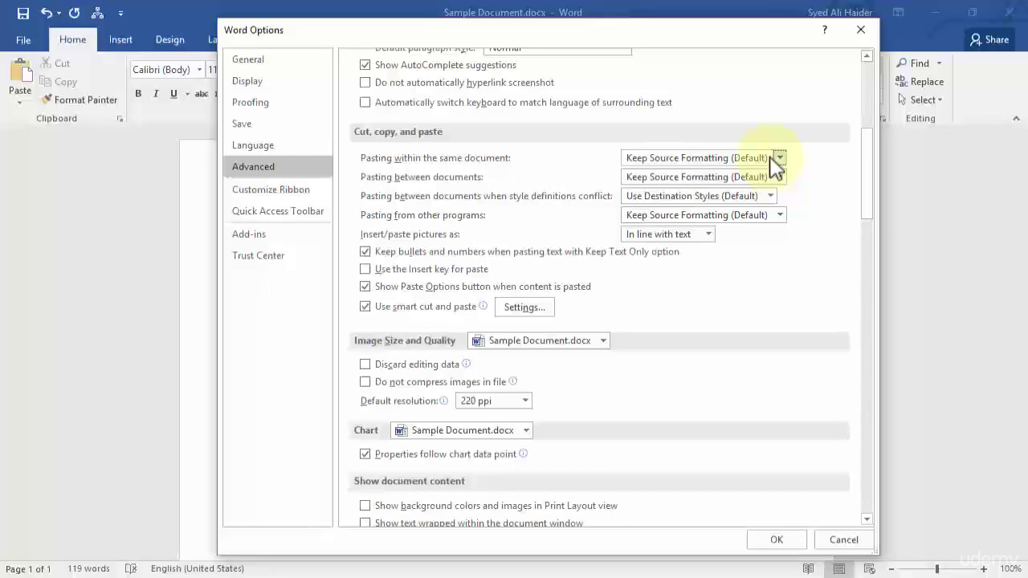
{"action": "left_click", "coordinate": [778, 159]}
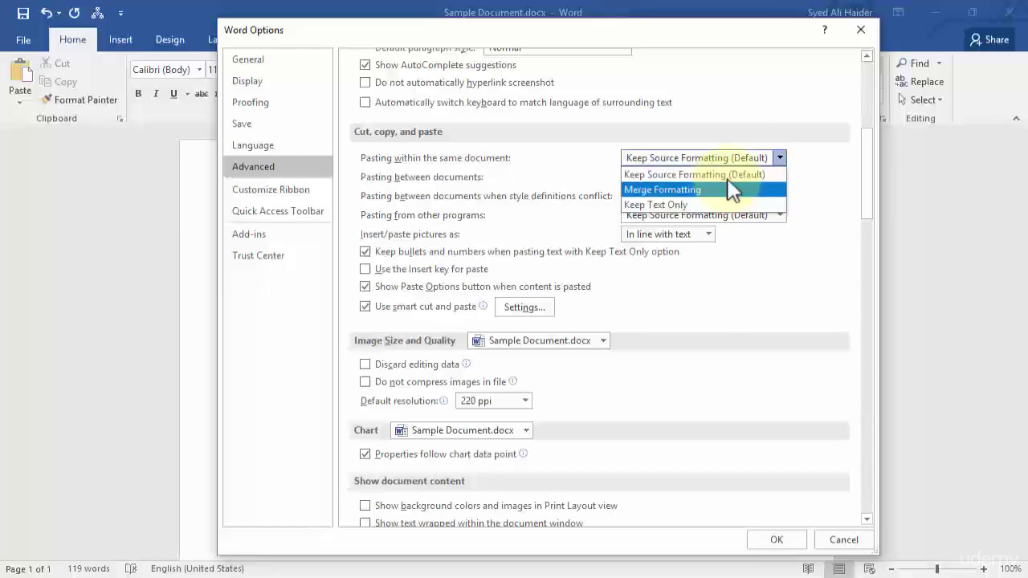
{"action": "left_click", "coordinate": [778, 158]}
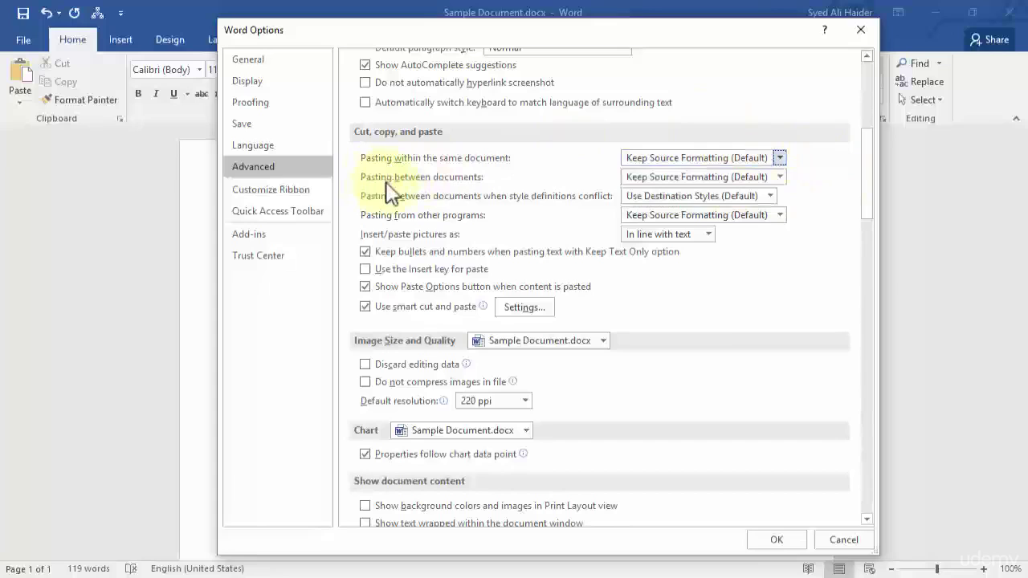
Set the default for pasting between documents to Merge Formatting and apply the options.
{"action": "left_click", "coordinate": [778, 177]}
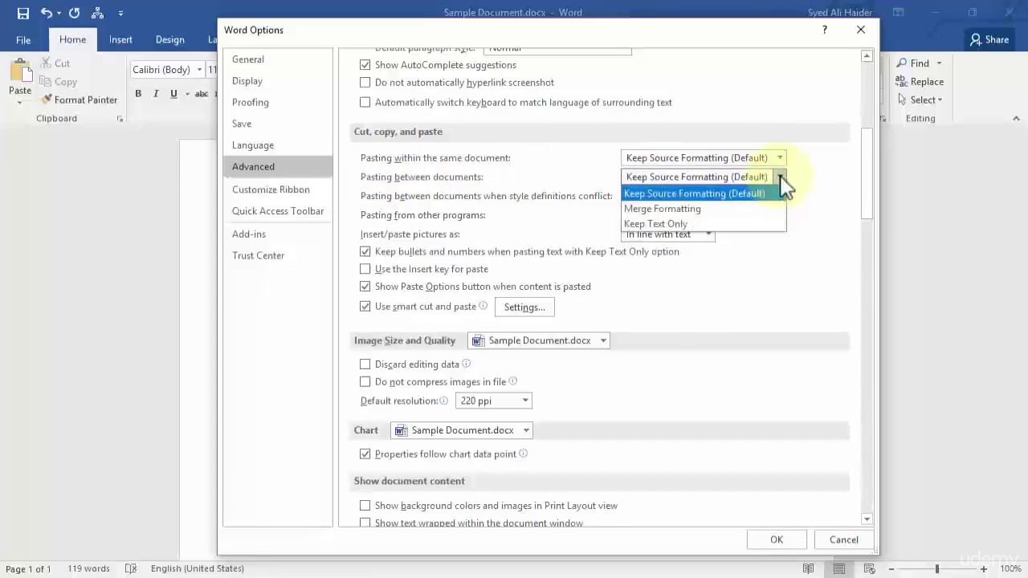
{"action": "left_click", "coordinate": [711, 208]}
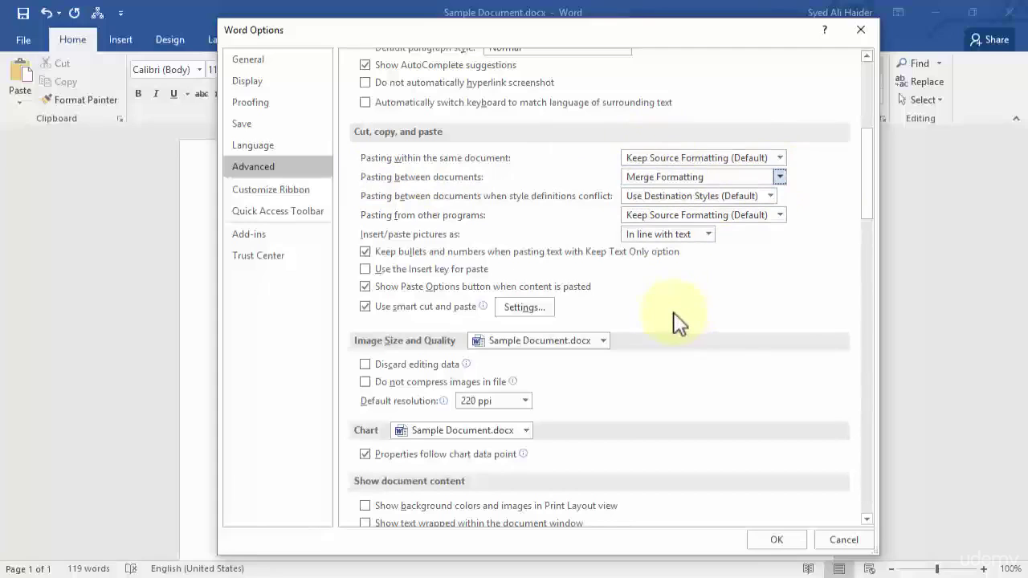
{"action": "left_click", "coordinate": [777, 540]}
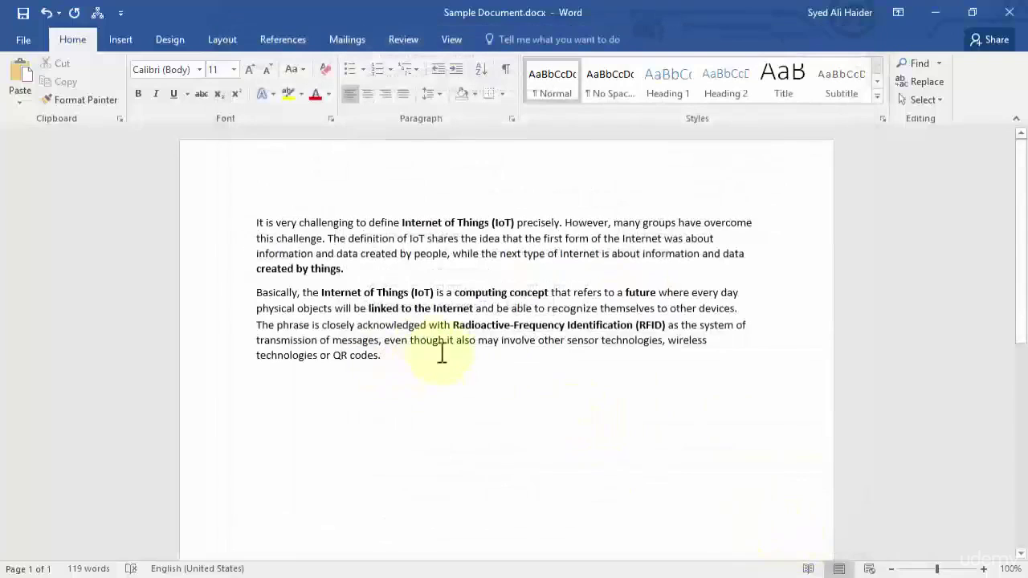
Switch to Revised Document.docx and copy the first paragraph below the Internet of Things heading.
{"action": "left_click", "coordinate": [726, 574]}
{"action": "left_click", "coordinate": [795, 539]}
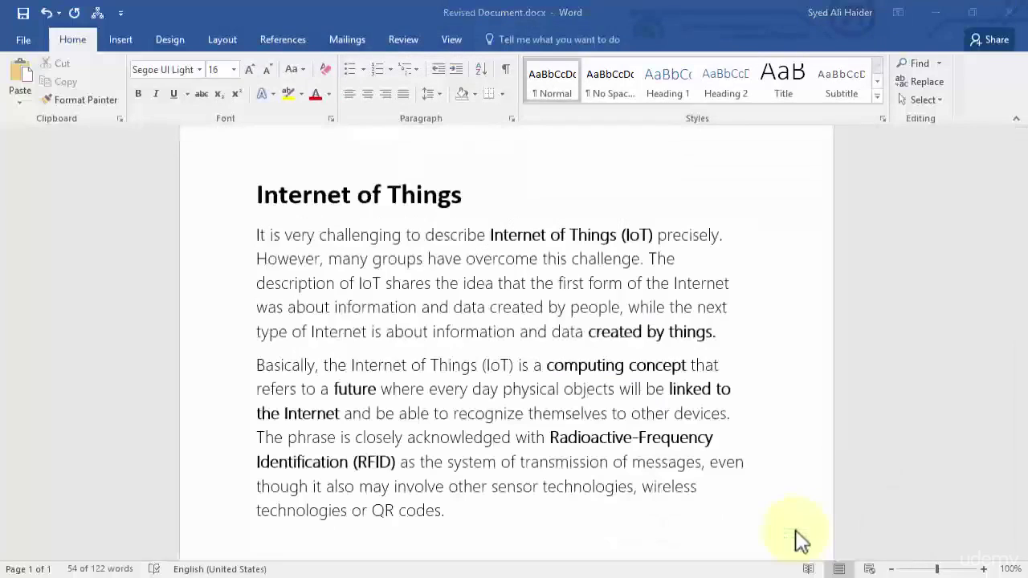
{"action": "triple_click", "coordinate": [436, 264]}
{"action": "left_click", "coordinate": [687, 331]}
{"action": "left_click_drag", "start_coordinate": [747, 336], "coordinate": [257, 233]}
{"action": "key", "text": "ctrl+c"}
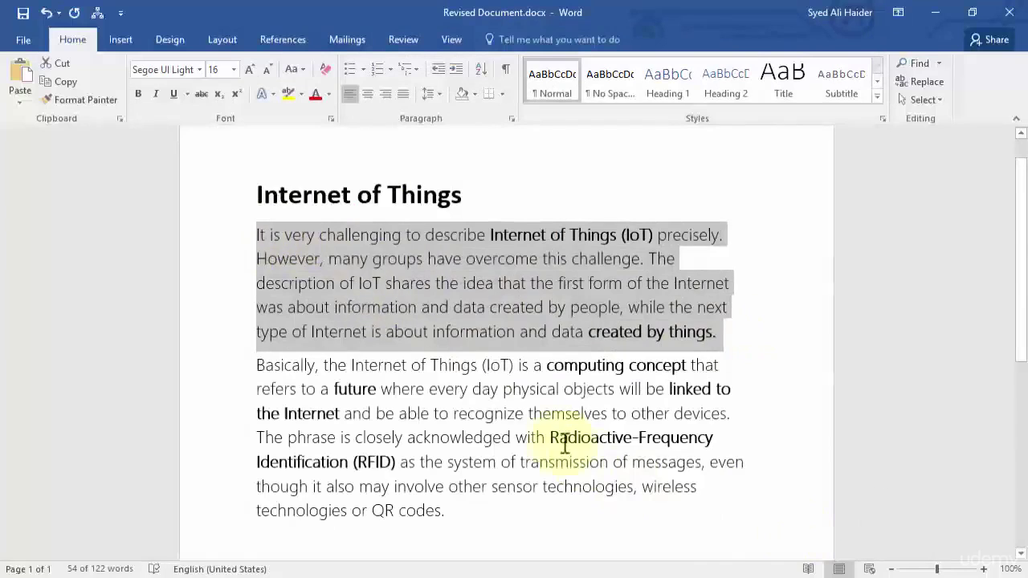
Switch to Sample Document.docx and add an empty line after the first paragraph.
{"action": "left_click", "coordinate": [712, 574]}
{"action": "left_click", "coordinate": [615, 530]}
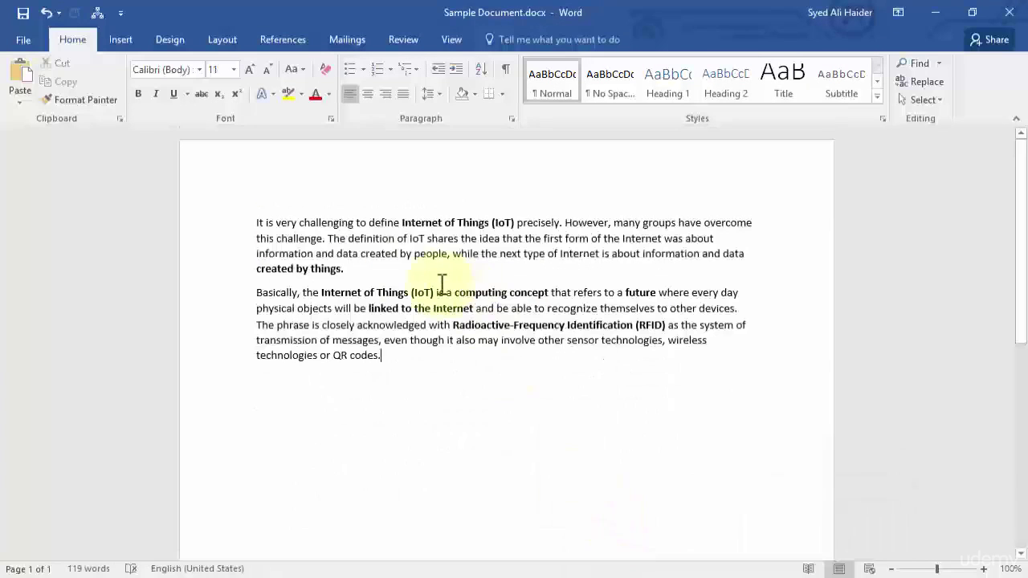
{"action": "left_click", "coordinate": [409, 268]}
{"action": "key", "text": "Return"}
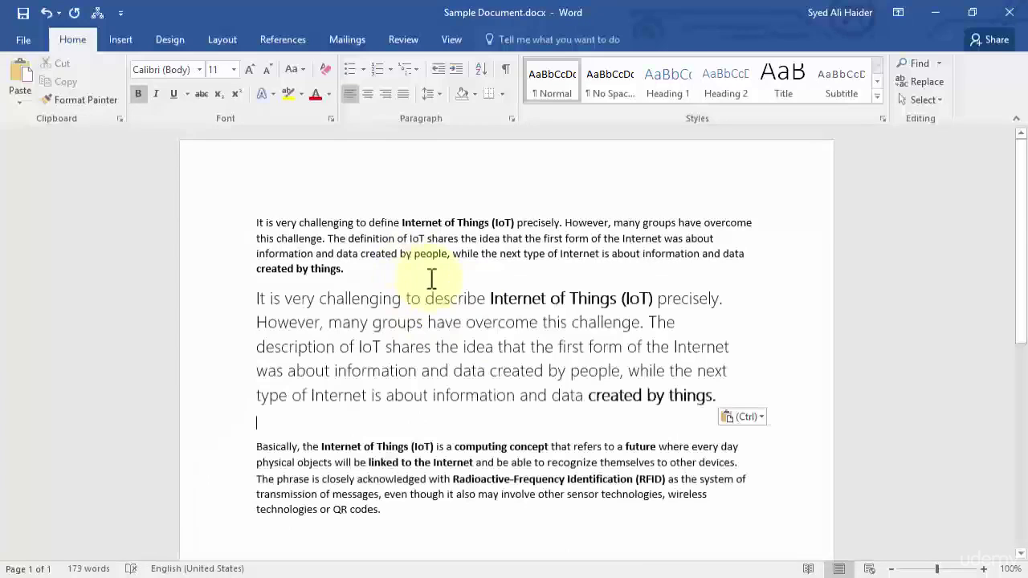
Paste the copied paragraph on the empty line and undo the paste.
{"action": "key", "text": "ctrl+v"}
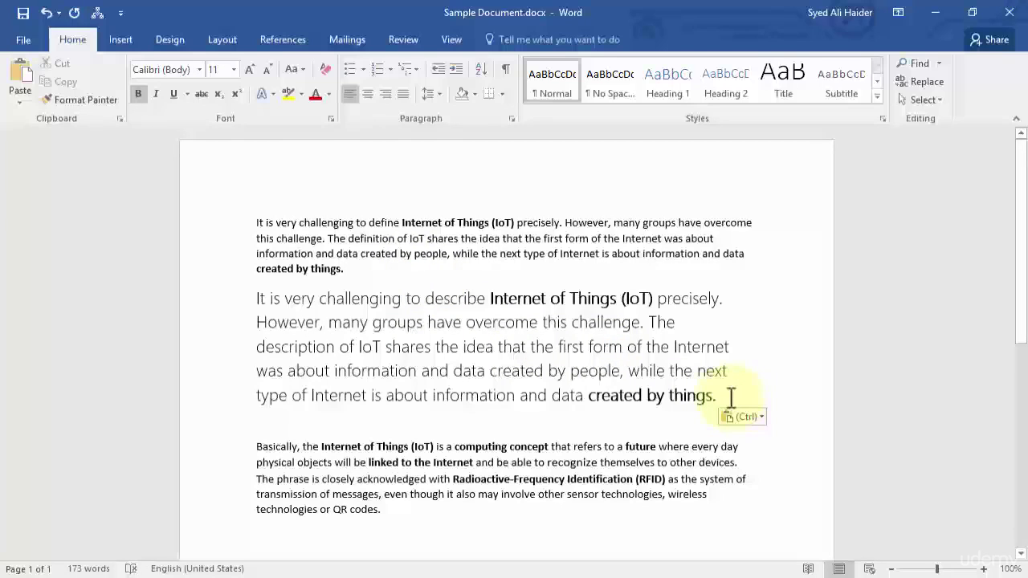
{"action": "key", "text": "ctrl+z"}
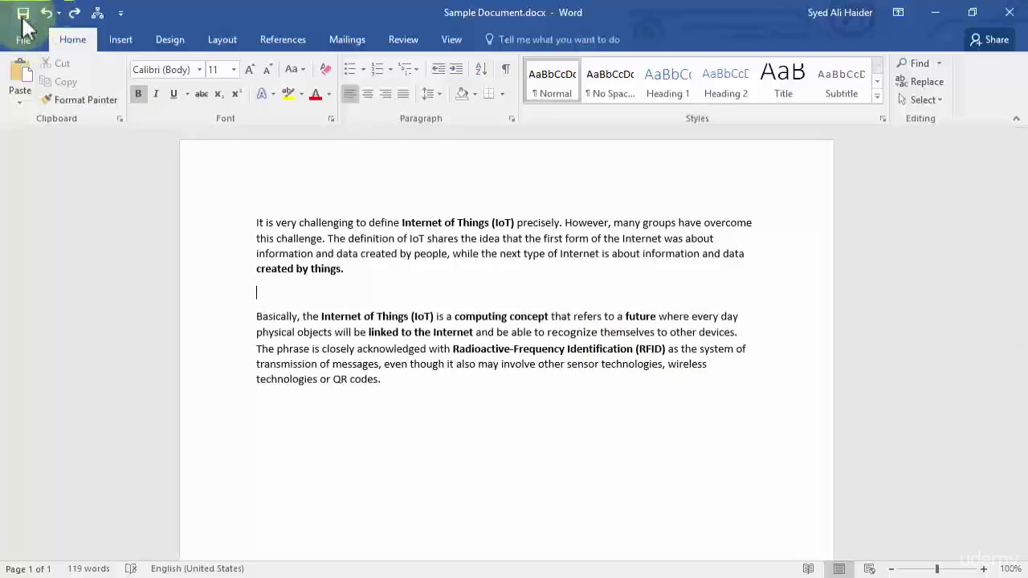
Open the advanced Word options at the cut, copy, and paste settings and select Merge Formatting for pasting between documents.
{"action": "left_click", "coordinate": [27, 36]}
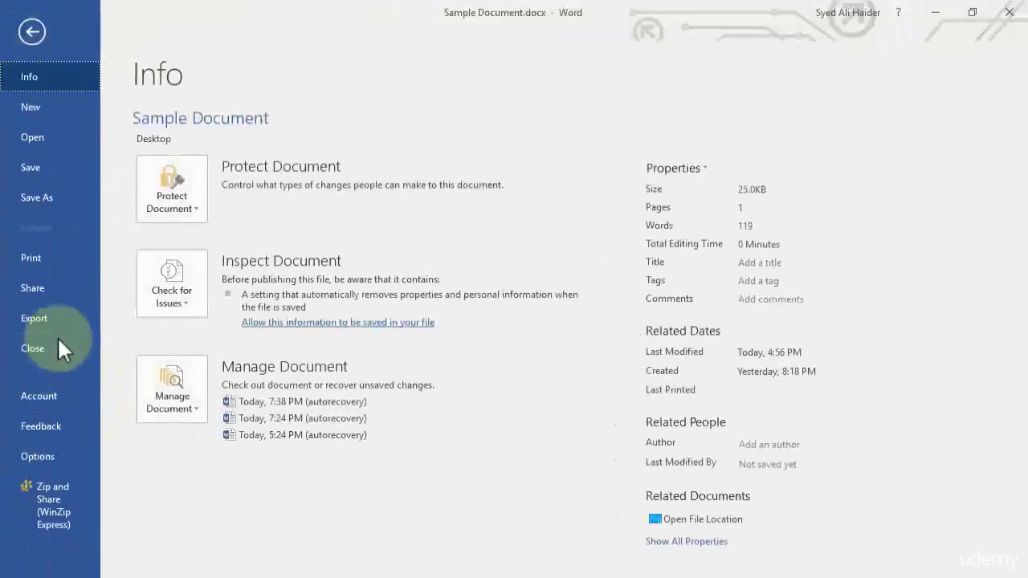
{"action": "left_click", "coordinate": [49, 451]}
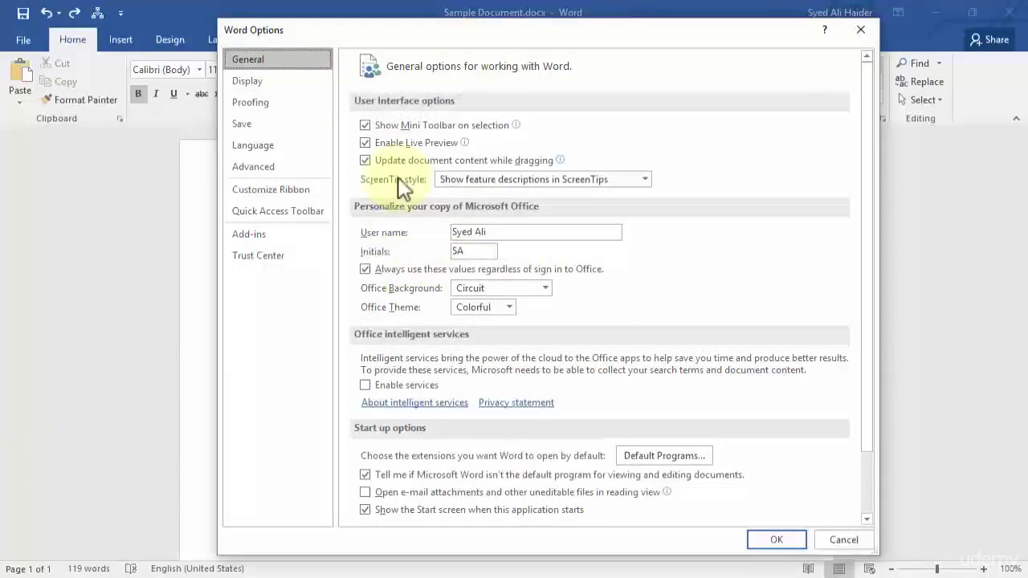
{"action": "left_click", "coordinate": [269, 167]}
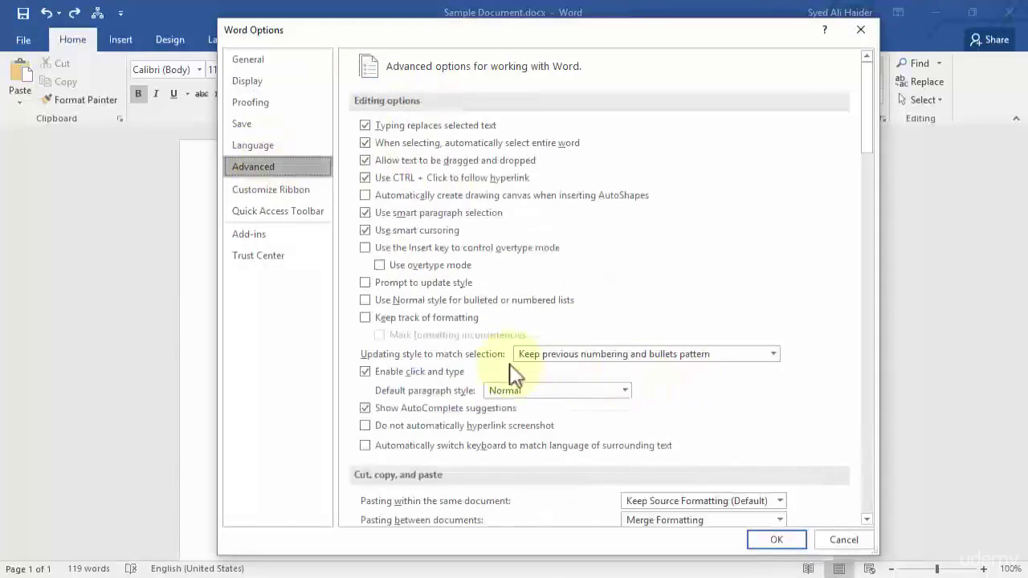
{"action": "scroll", "coordinate": [626, 292], "scroll_direction": "down", "scroll_amount": 5}
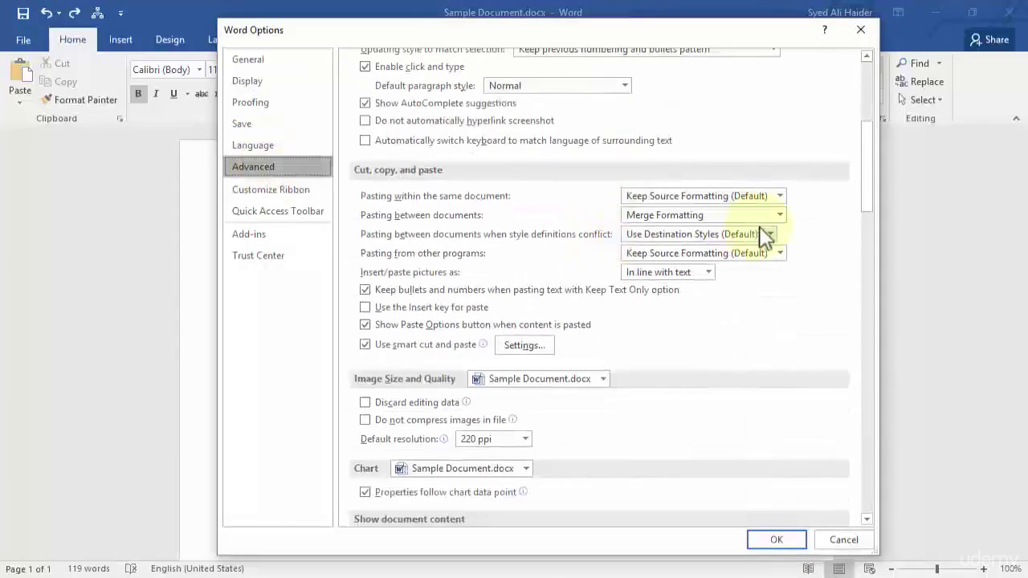
{"action": "left_click", "coordinate": [777, 215]}
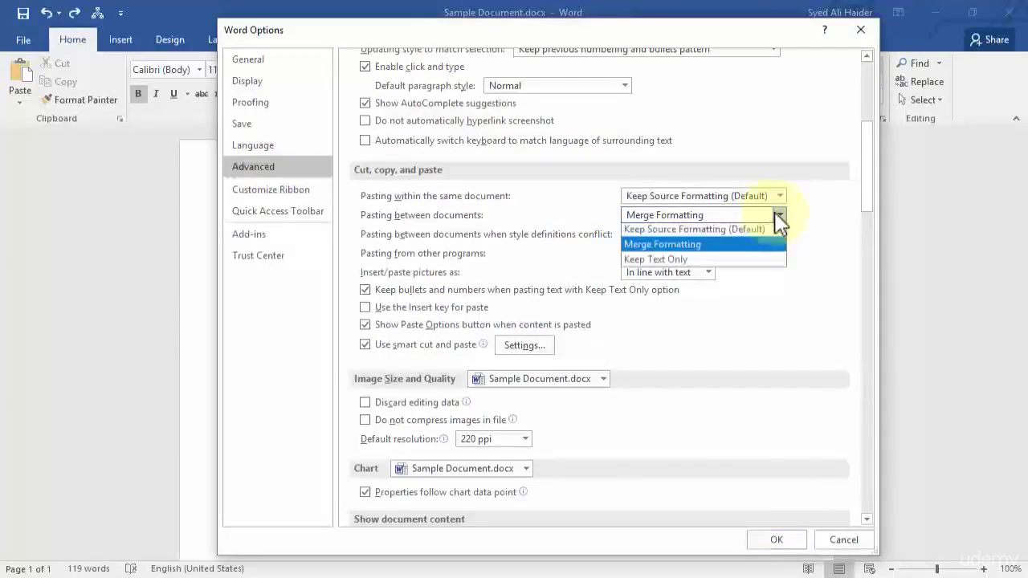
{"action": "left_click", "coordinate": [717, 248]}
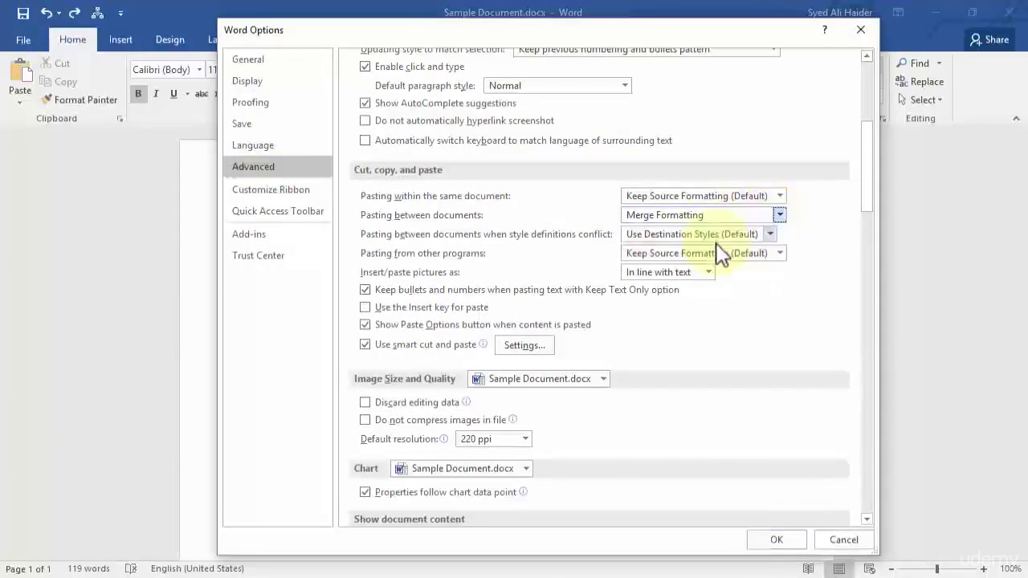
Set pasting within the same document and pasting between documents when style definitions conflict to Merge Formatting, and apply the options.
{"action": "left_click", "coordinate": [779, 197]}
{"action": "left_click", "coordinate": [754, 225]}
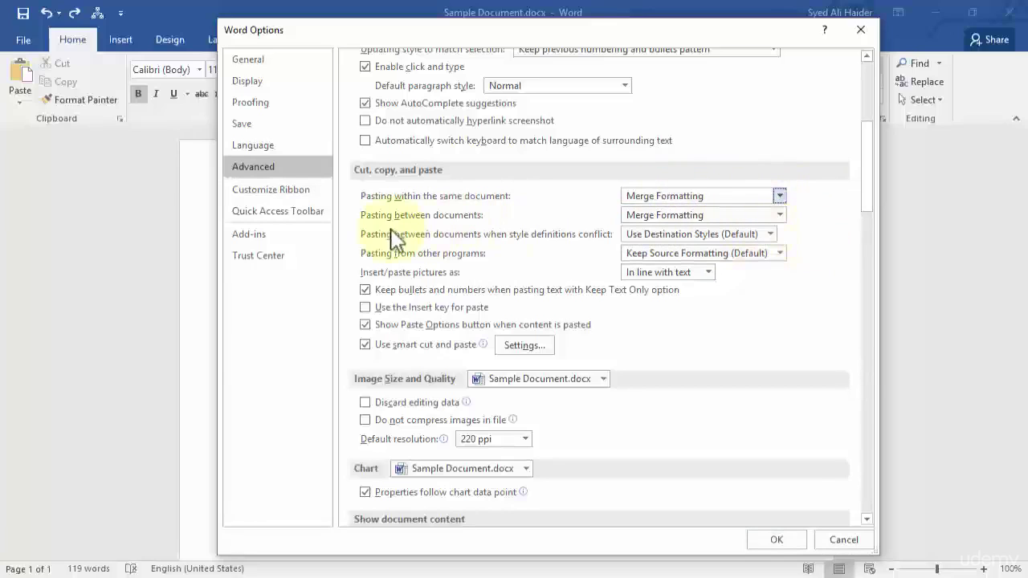
{"action": "left_click", "coordinate": [769, 234]}
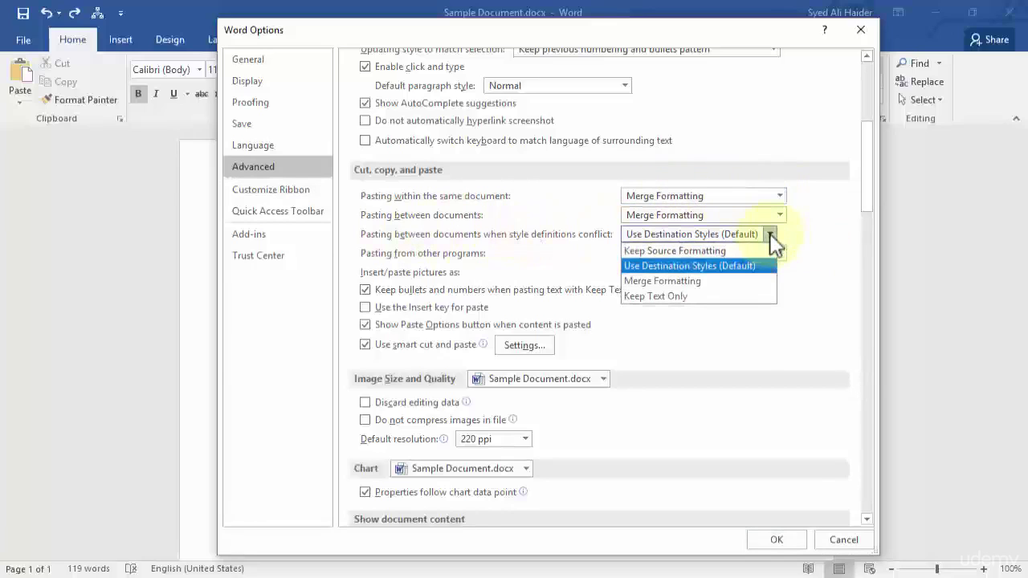
{"action": "left_click", "coordinate": [721, 281]}
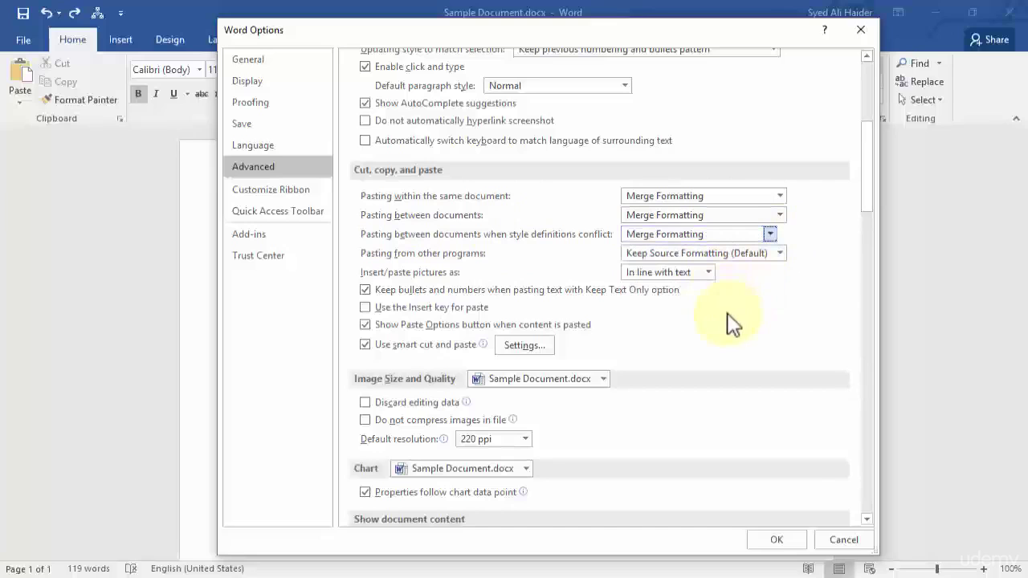
{"action": "left_click", "coordinate": [783, 542]}
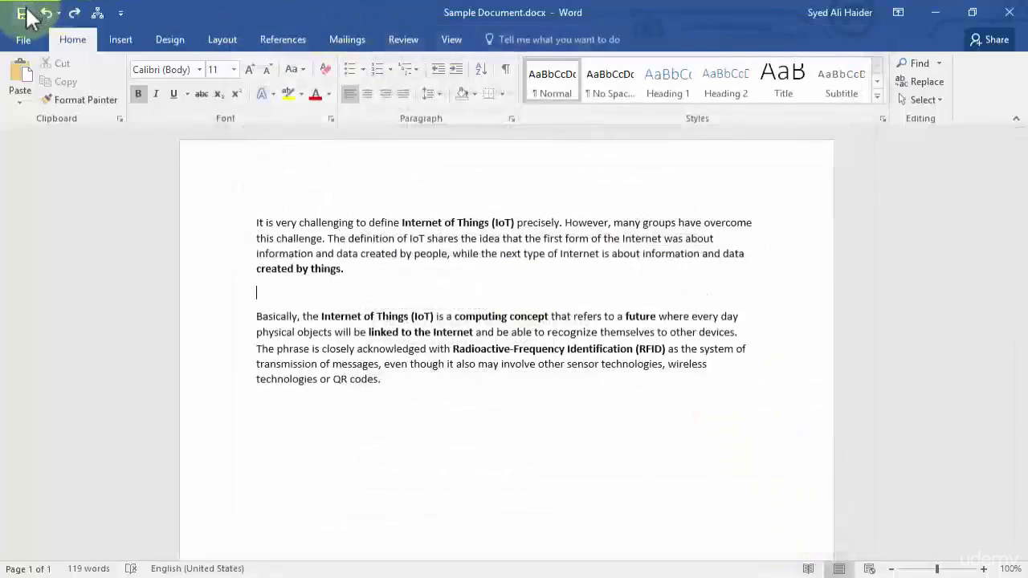
Save Sample Document.docx and paste the copied paragraph on the empty line below the first paragraph.
{"action": "left_click", "coordinate": [24, 13]}
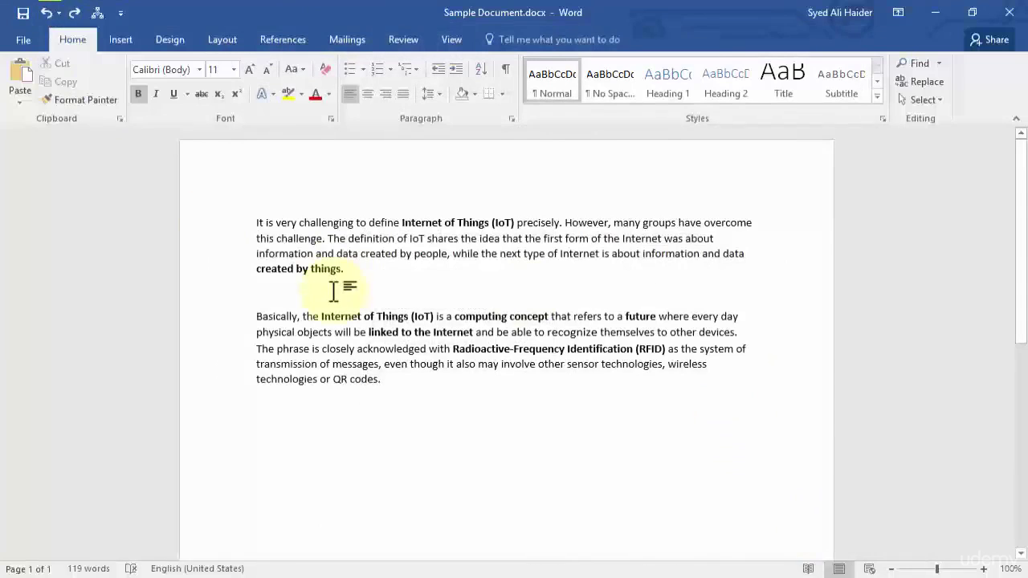
{"action": "key", "text": "ctrl+v"}
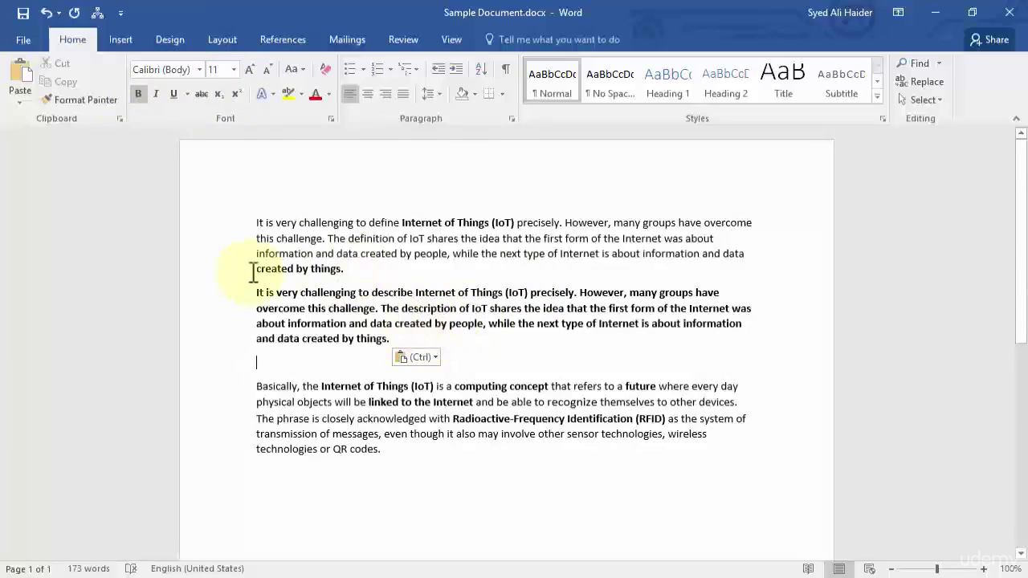
Compare the formatting of the pasted paragraph with the phrase "created by things." that ends the paragraph above.
{"action": "left_click_drag", "start_coordinate": [254, 271], "coordinate": [346, 271]}
{"action": "left_click", "coordinate": [298, 268]}
{"action": "left_click_drag", "start_coordinate": [258, 294], "coordinate": [394, 340]}
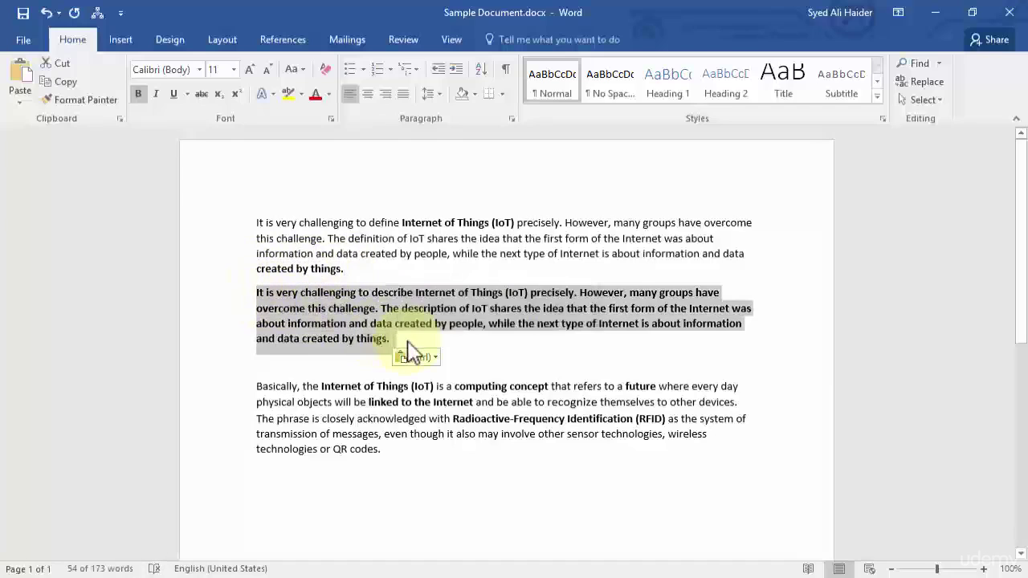
{"action": "left_click", "coordinate": [392, 338]}
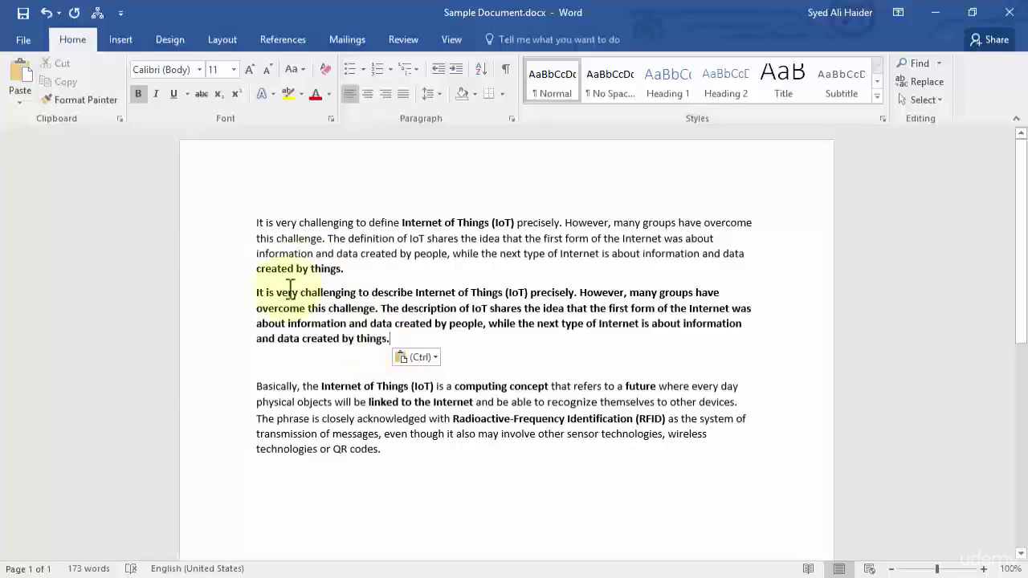
{"action": "left_click_drag", "start_coordinate": [276, 292], "coordinate": [530, 331]}
{"action": "left_click", "coordinate": [529, 326]}
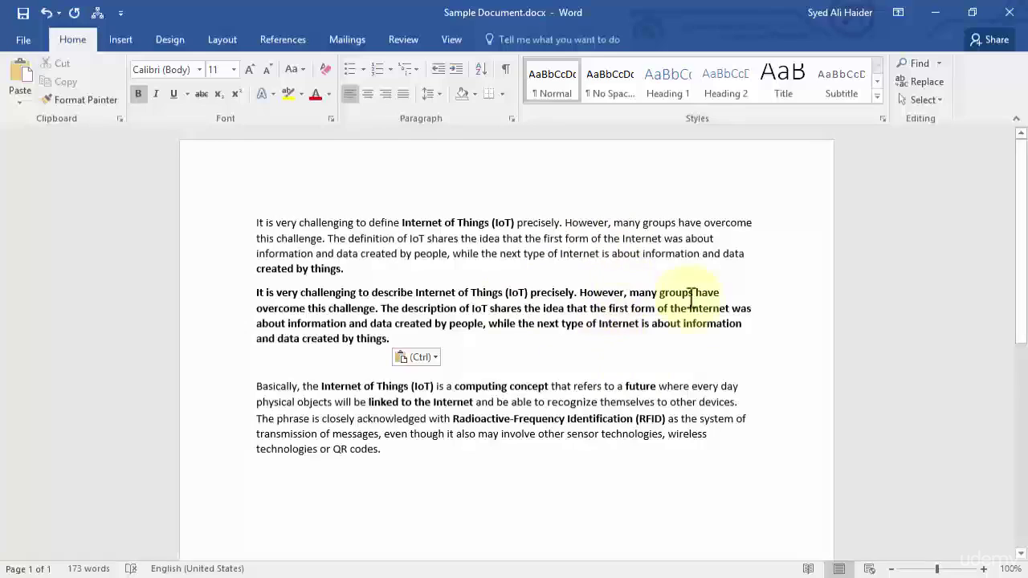
{"action": "left_click", "coordinate": [498, 343]}
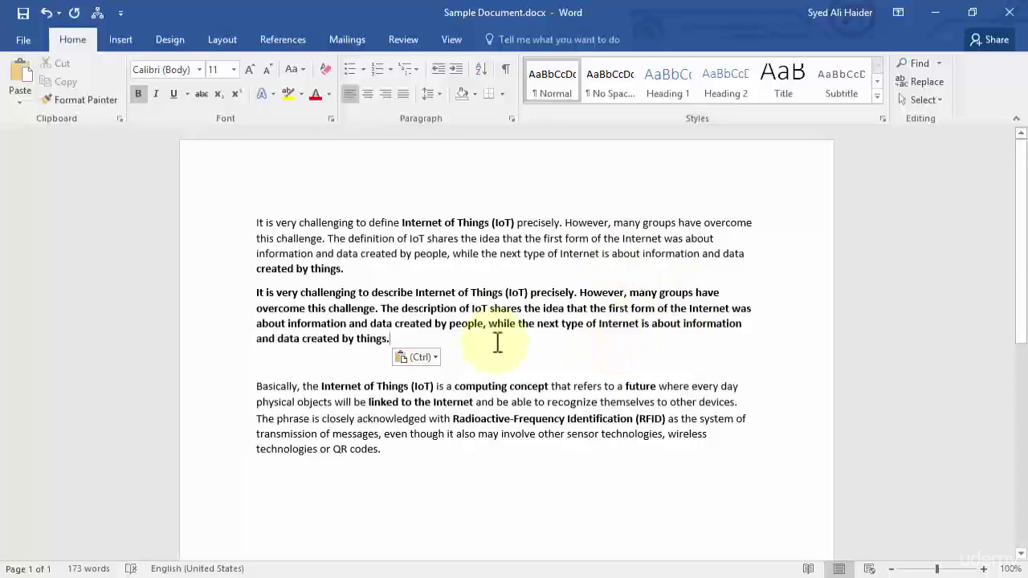